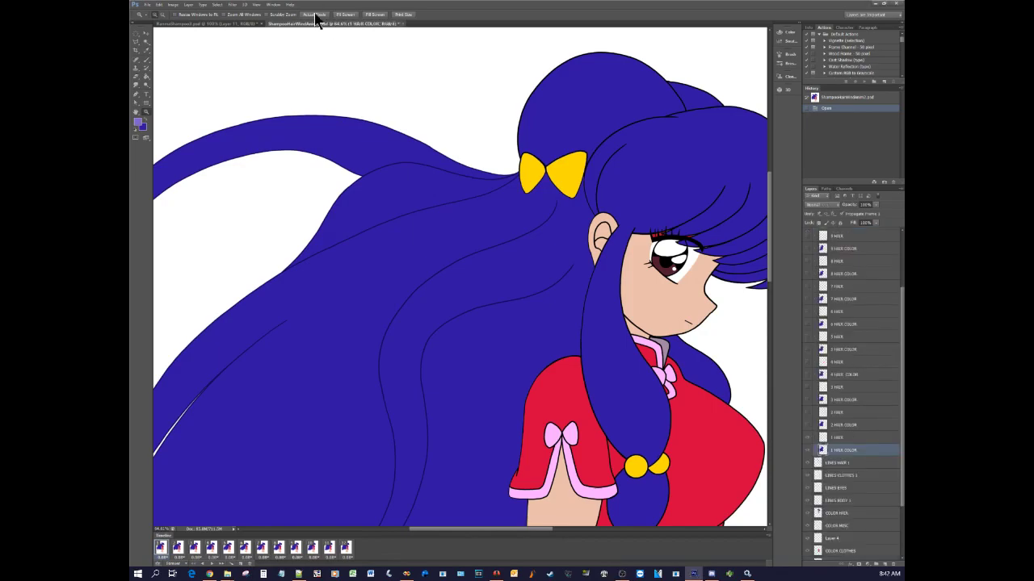
Examine the shading and highlights on both characters' hair in RanmaShampoo3.psd, and return to ShampooHairWindAnim2.psd
{"action": "left_click", "coordinate": [224, 27]}
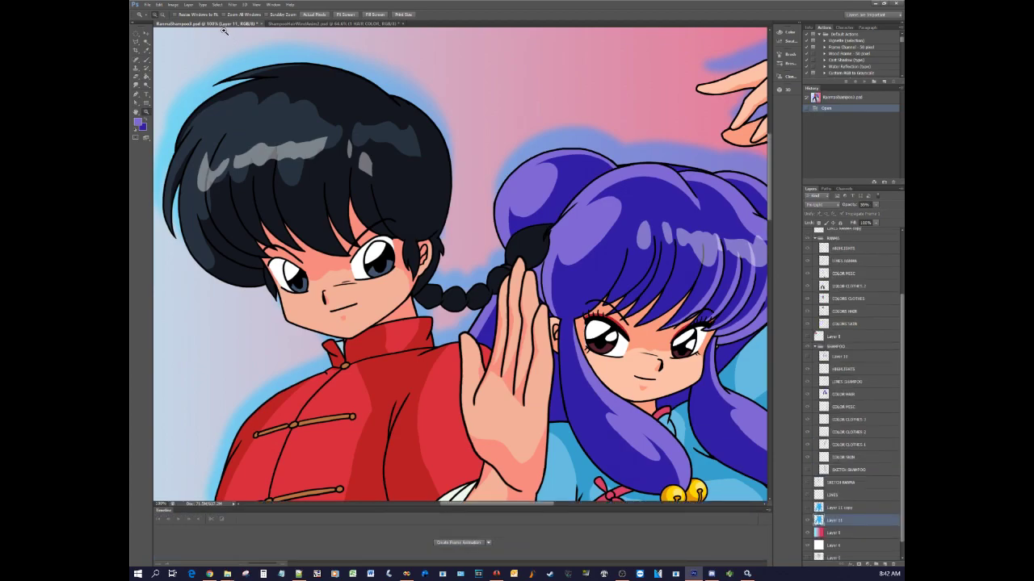
{"action": "left_click_drag", "start_coordinate": [316, 187], "coordinate": [471, 332]}
{"action": "key", "text": "ctrl+minus"}
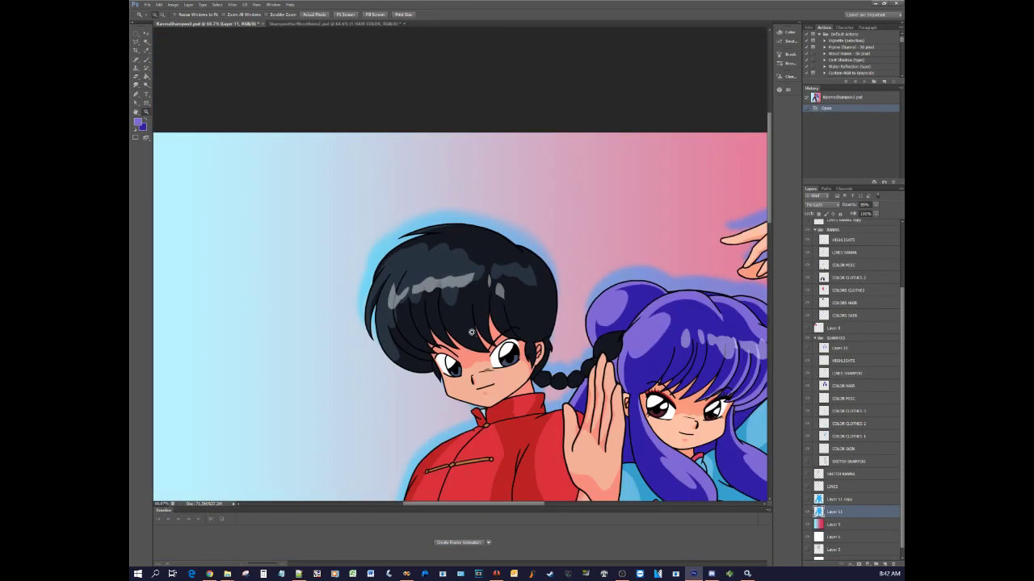
{"action": "key", "text": "ctrl+plus"}
{"action": "key", "text": "ctrl+plus"}
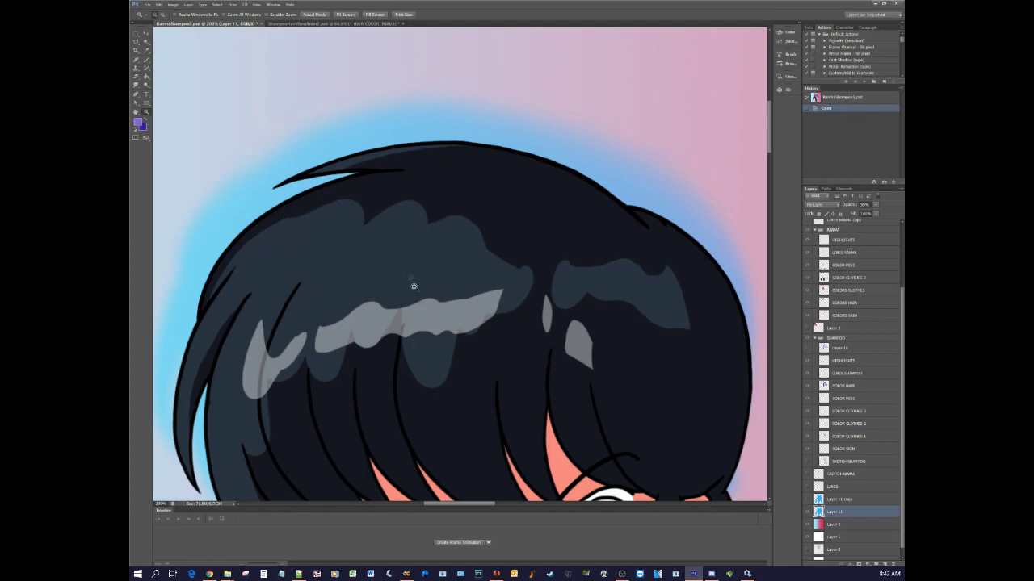
{"action": "left_click_drag", "start_coordinate": [599, 406], "coordinate": [363, 350]}
{"action": "left_click_drag", "start_coordinate": [683, 452], "coordinate": [297, 345]}
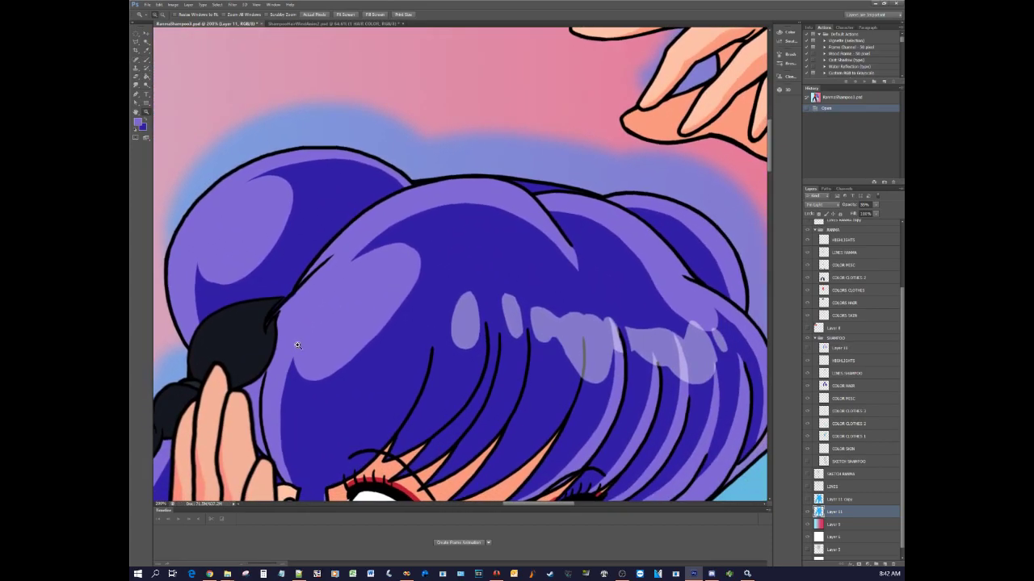
{"action": "left_click", "coordinate": [306, 24]}
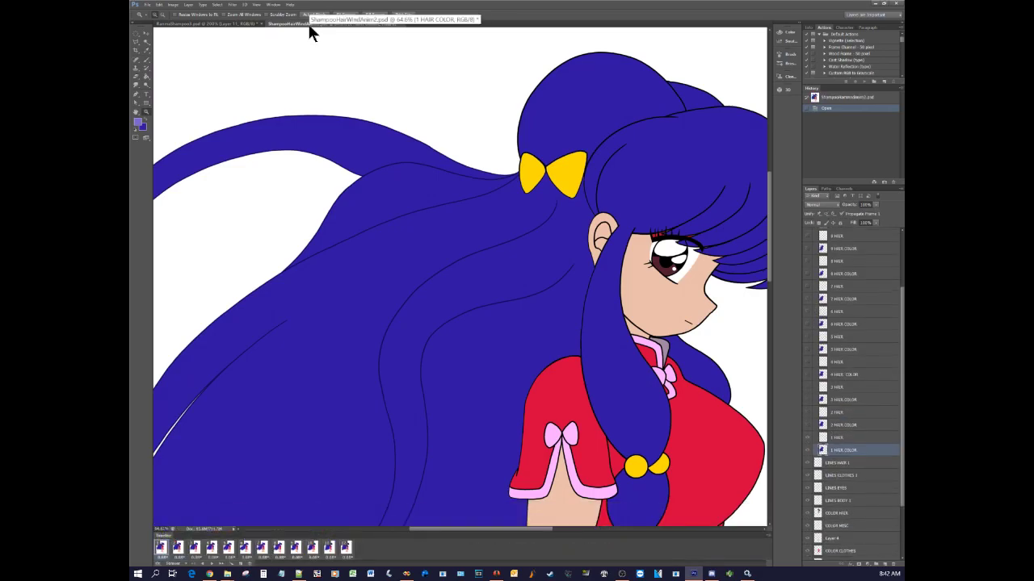
Set up the Brush tool with a larger round tip at 100% hardness for painting the hair highlights
{"action": "left_click", "coordinate": [146, 60]}
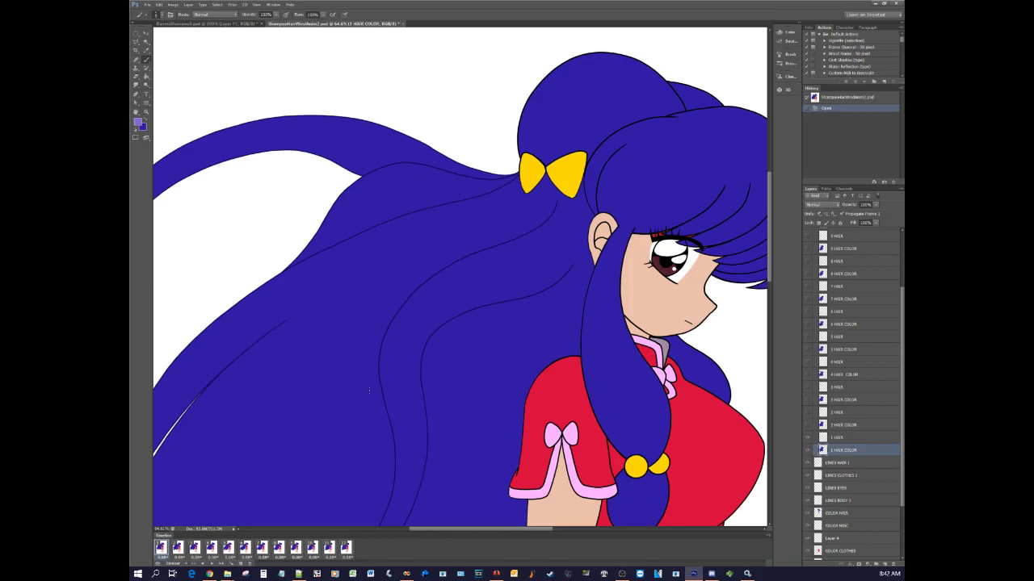
{"action": "left_click", "coordinate": [159, 15]}
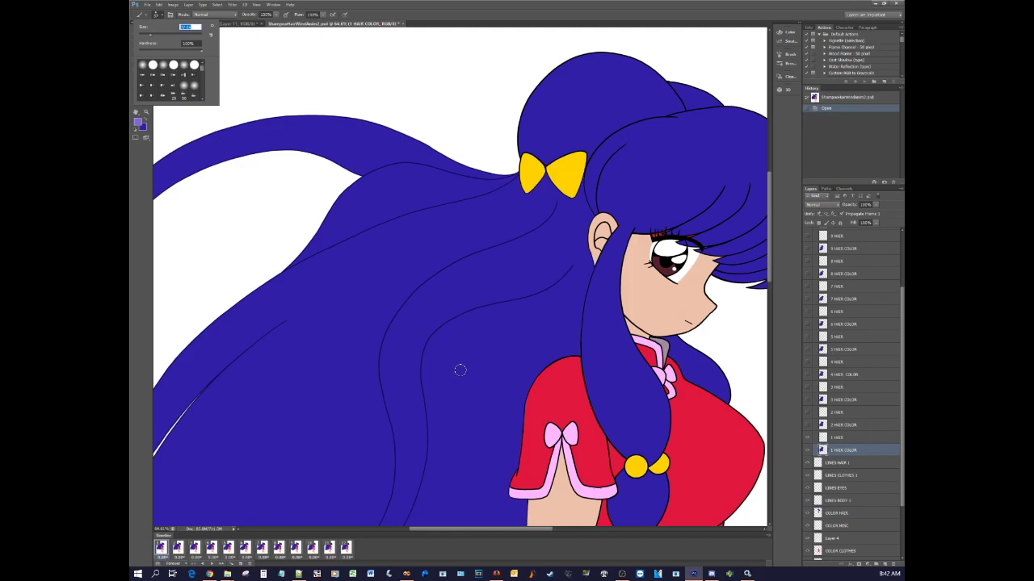
{"action": "left_click", "coordinate": [554, 13]}
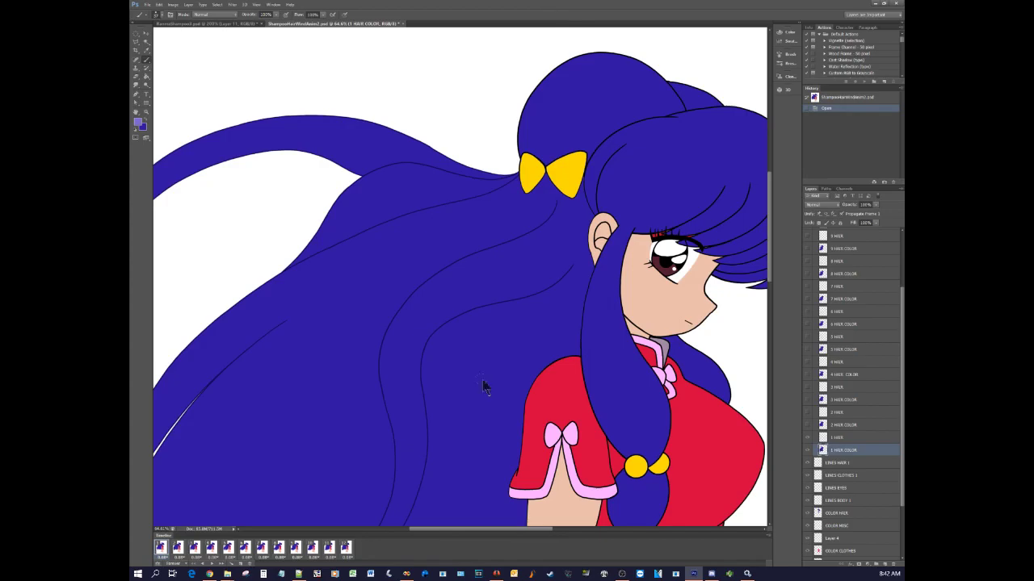
Inspect the long flowing hair in the first frame and compare it with the hair shading in RanmaShampoo3.psd
{"action": "left_click_drag", "start_coordinate": [306, 469], "coordinate": [206, 504]}
{"action": "mouse_move", "coordinate": [409, 310]}
{"action": "left_mouse_down"}
{"action": "mouse_move", "coordinate": [379, 374]}
{"action": "mouse_move", "coordinate": [618, 298]}
{"action": "mouse_move", "coordinate": [468, 272]}
{"action": "mouse_move", "coordinate": [332, 281]}
{"action": "mouse_move", "coordinate": [366, 216]}
{"action": "mouse_move", "coordinate": [470, 147]}
{"action": "mouse_move", "coordinate": [523, 298]}
{"action": "mouse_move", "coordinate": [388, 464]}
{"action": "mouse_move", "coordinate": [469, 344]}
{"action": "mouse_move", "coordinate": [414, 366]}
{"action": "mouse_move", "coordinate": [396, 390]}
{"action": "mouse_move", "coordinate": [393, 382]}
{"action": "left_mouse_up"}
{"action": "mouse_move", "coordinate": [335, 404]}
{"action": "left_mouse_down"}
{"action": "mouse_move", "coordinate": [429, 392]}
{"action": "mouse_move", "coordinate": [480, 357]}
{"action": "left_mouse_up"}
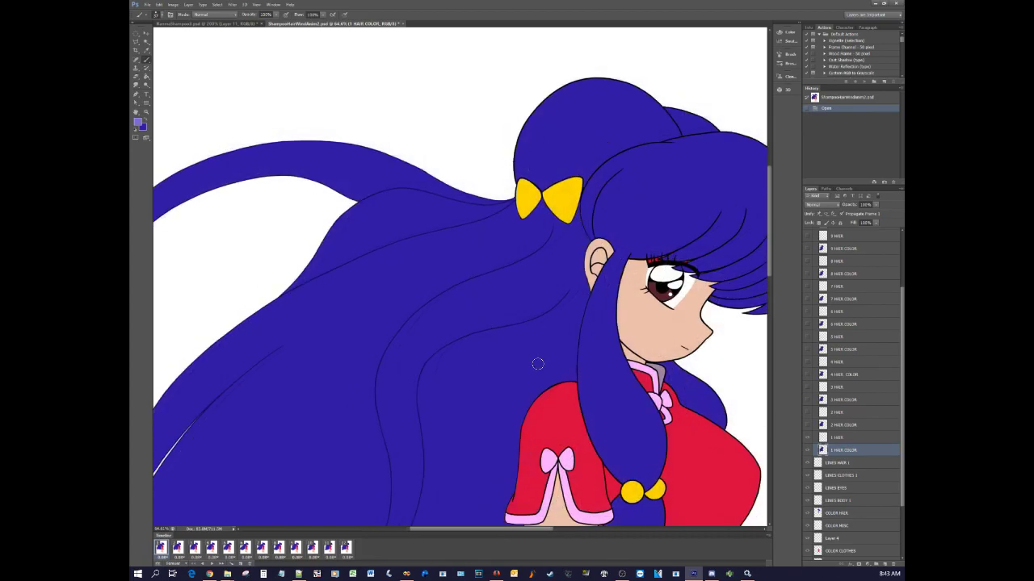
{"action": "left_click_drag", "start_coordinate": [278, 484], "coordinate": [500, 401]}
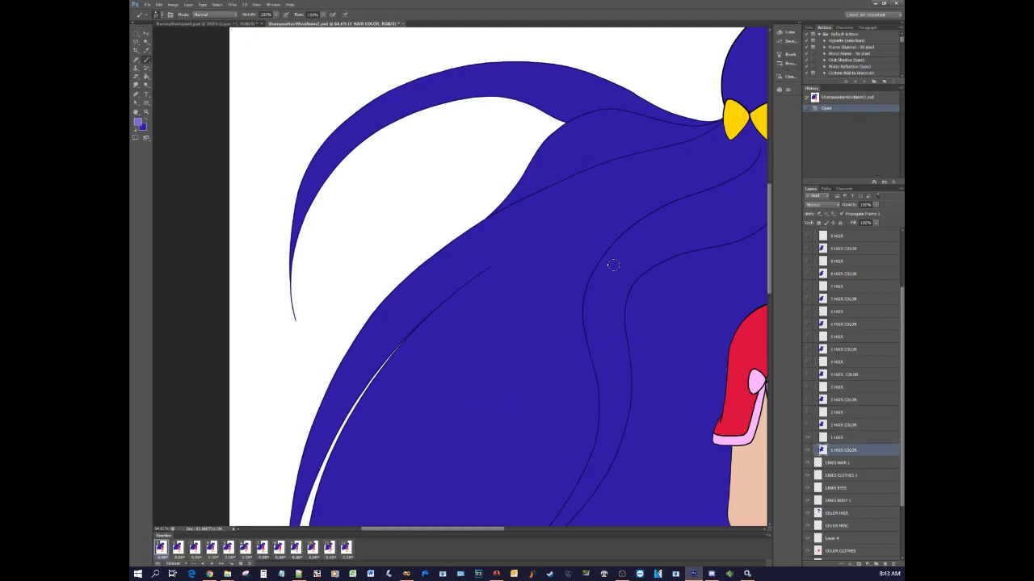
{"action": "left_click_drag", "start_coordinate": [548, 327], "coordinate": [409, 385]}
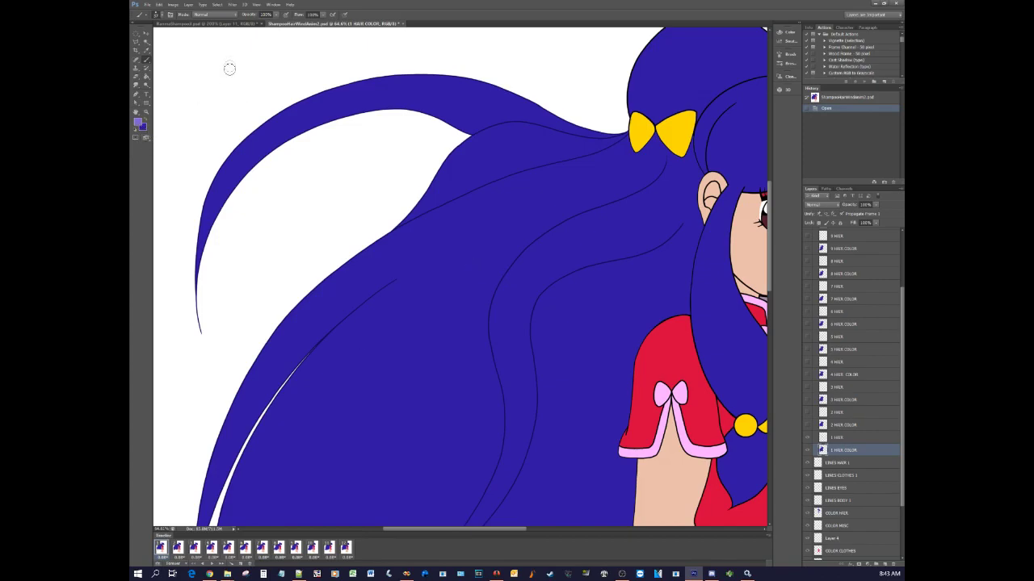
{"action": "left_click", "coordinate": [205, 25]}
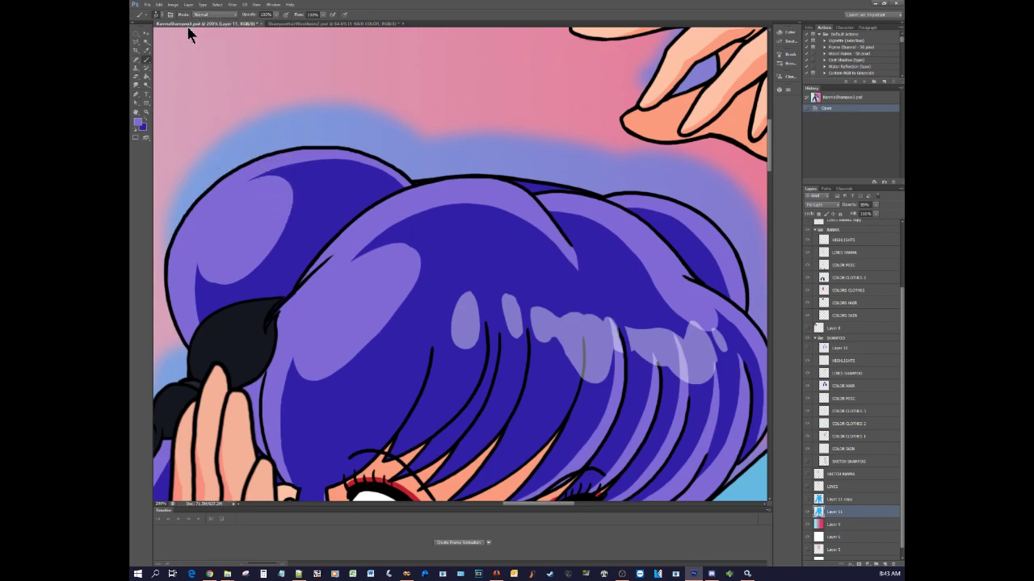
{"action": "left_click", "coordinate": [305, 24]}
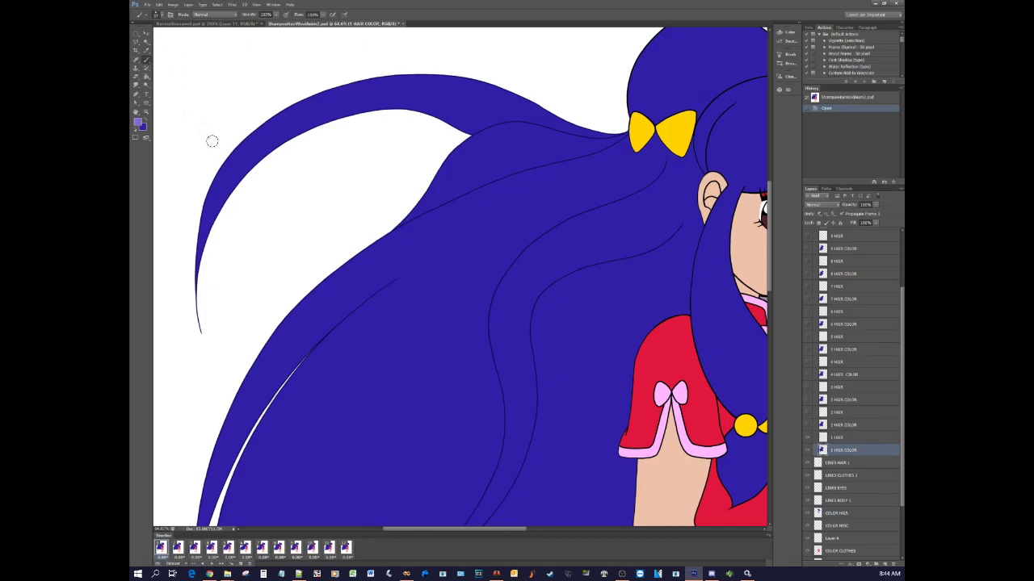
Enlarge the hard round brush tip for painting broad highlights on the long back hair
{"action": "left_click", "coordinate": [158, 14]}
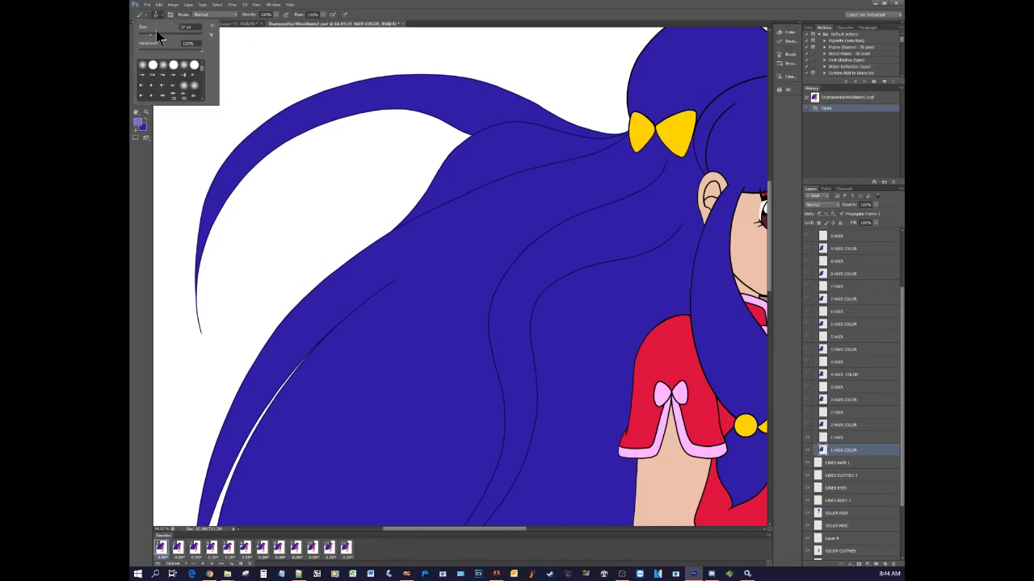
{"action": "left_click", "coordinate": [599, 23]}
{"action": "mouse_move", "coordinate": [506, 422]}
{"action": "left_mouse_down"}
{"action": "mouse_move", "coordinate": [411, 250]}
{"action": "mouse_move", "coordinate": [476, 250]}
{"action": "mouse_move", "coordinate": [500, 383]}
{"action": "mouse_move", "coordinate": [474, 440]}
{"action": "mouse_move", "coordinate": [569, 344]}
{"action": "mouse_move", "coordinate": [550, 345]}
{"action": "left_mouse_up"}
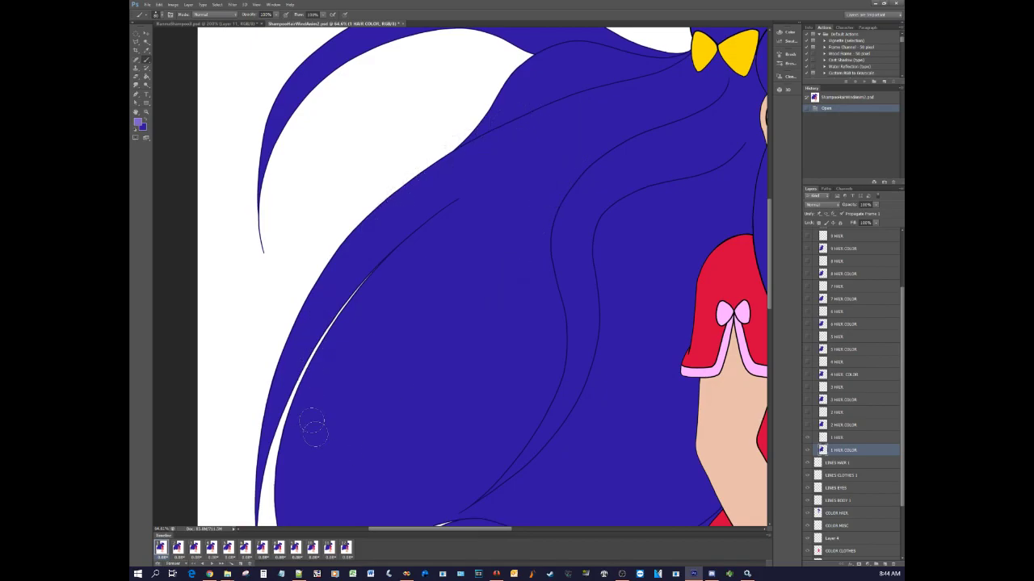
{"action": "left_click_drag", "start_coordinate": [447, 321], "coordinate": [437, 344]}
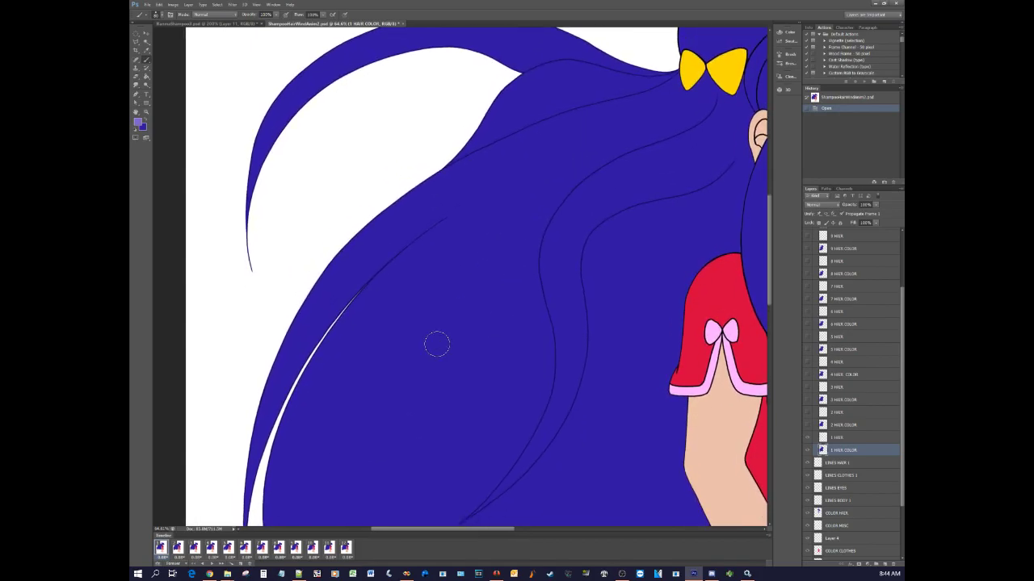
Load the pixels of the 1 HAIR COLOR layer as a selection
{"action": "right_click", "coordinate": [822, 450]}
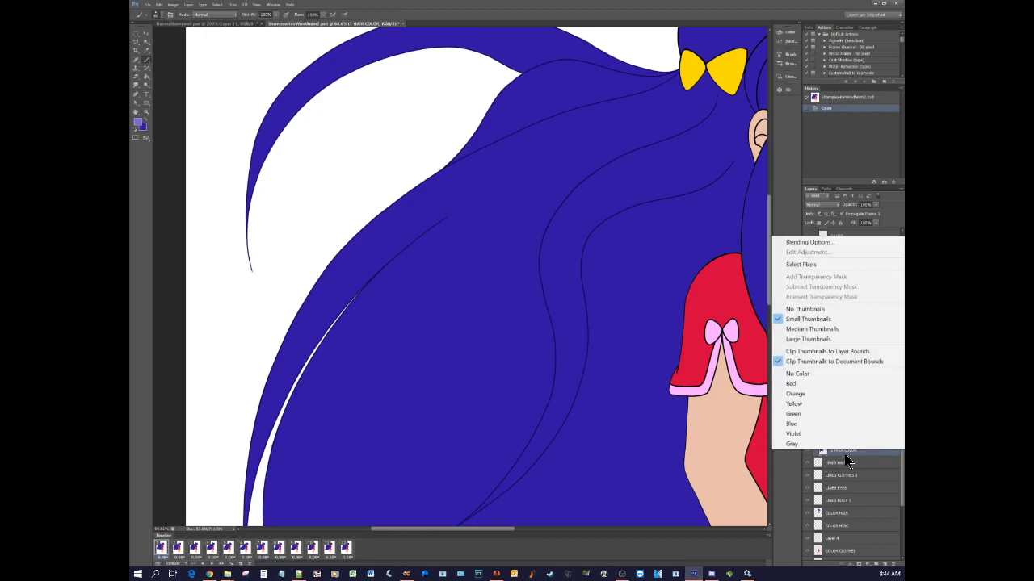
{"action": "left_click", "coordinate": [844, 455]}
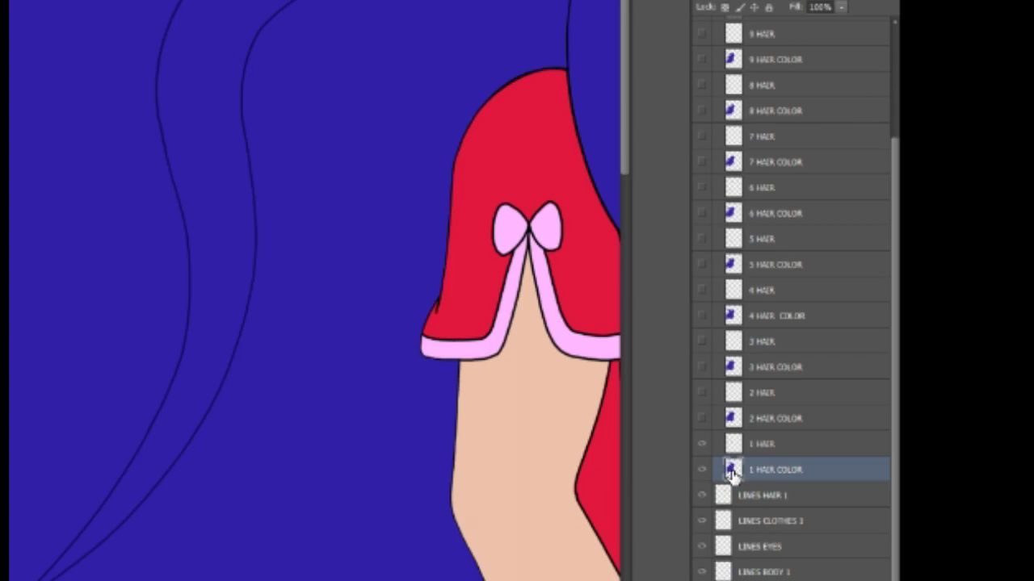
{"action": "right_click", "coordinate": [731, 472]}
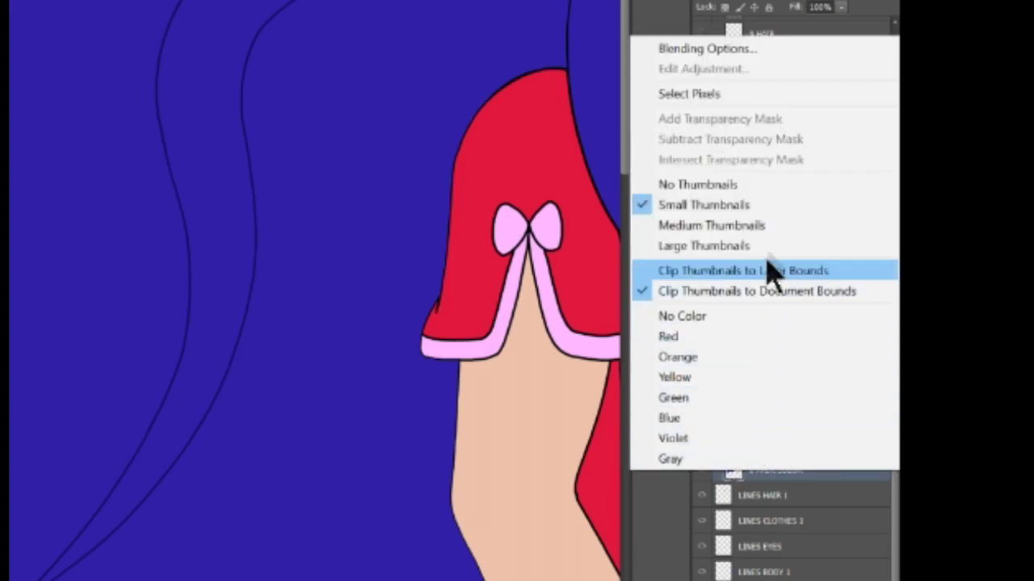
{"action": "left_click", "coordinate": [699, 97]}
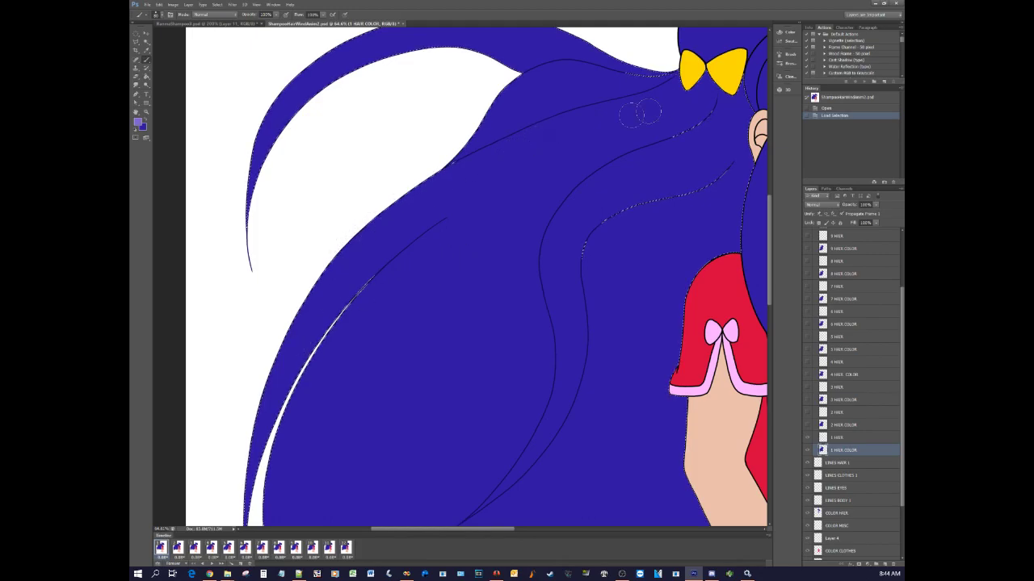
Paint light purple highlights along the outer strands of the long back hair inside the selection, and deselect
{"action": "mouse_move", "coordinate": [432, 295]}
{"action": "left_mouse_down"}
{"action": "mouse_move", "coordinate": [422, 369]}
{"action": "mouse_move", "coordinate": [464, 325]}
{"action": "left_mouse_up"}
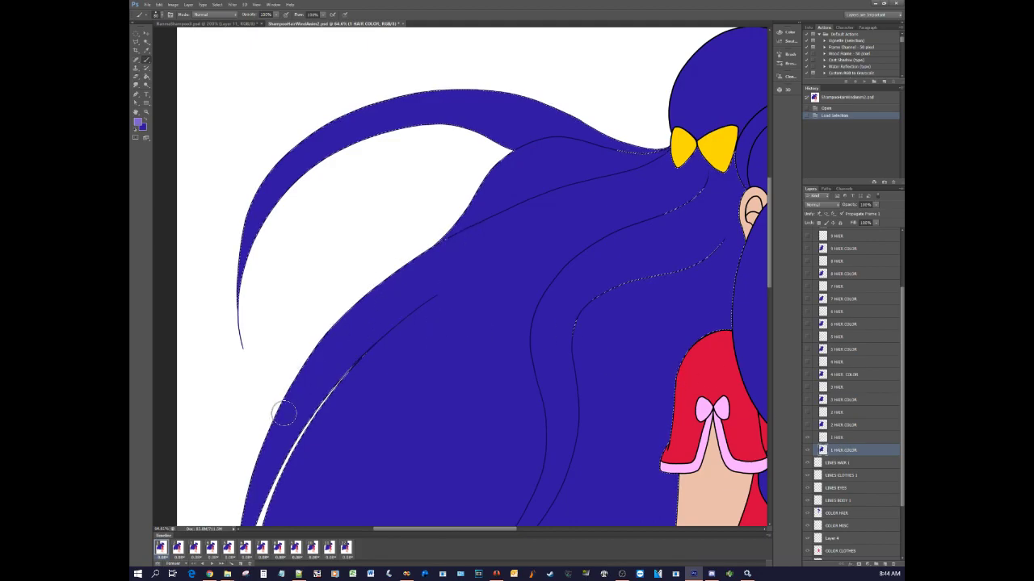
{"action": "left_click_drag", "start_coordinate": [331, 343], "coordinate": [484, 226]}
{"action": "mouse_move", "coordinate": [357, 321]}
{"action": "left_mouse_down"}
{"action": "mouse_move", "coordinate": [515, 224]}
{"action": "mouse_move", "coordinate": [337, 351]}
{"action": "mouse_move", "coordinate": [390, 303]}
{"action": "mouse_move", "coordinate": [468, 260]}
{"action": "left_mouse_up"}
{"action": "mouse_move", "coordinate": [475, 261]}
{"action": "left_mouse_down"}
{"action": "mouse_move", "coordinate": [381, 321]}
{"action": "mouse_move", "coordinate": [484, 264]}
{"action": "mouse_move", "coordinate": [429, 297]}
{"action": "left_mouse_up"}
{"action": "left_click", "coordinate": [440, 303]}
{"action": "mouse_move", "coordinate": [357, 380]}
{"action": "left_mouse_down"}
{"action": "mouse_move", "coordinate": [457, 289]}
{"action": "mouse_move", "coordinate": [367, 360]}
{"action": "mouse_move", "coordinate": [484, 278]}
{"action": "mouse_move", "coordinate": [379, 376]}
{"action": "mouse_move", "coordinate": [463, 321]}
{"action": "mouse_move", "coordinate": [371, 476]}
{"action": "mouse_move", "coordinate": [492, 351]}
{"action": "mouse_move", "coordinate": [387, 469]}
{"action": "mouse_move", "coordinate": [396, 403]}
{"action": "mouse_move", "coordinate": [319, 428]}
{"action": "mouse_move", "coordinate": [292, 473]}
{"action": "mouse_move", "coordinate": [368, 400]}
{"action": "mouse_move", "coordinate": [348, 452]}
{"action": "left_mouse_up"}
{"action": "key", "text": "ctrl+d"}
Preview the hair animation and extend the light purple highlight on the lower back hair
{"action": "key", "text": "space"}
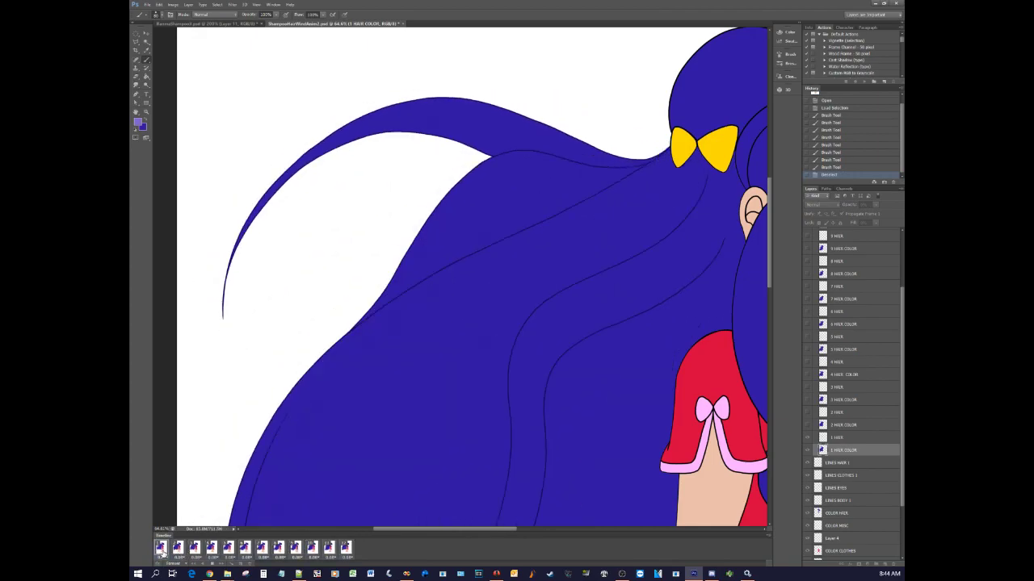
{"action": "left_click_drag", "start_coordinate": [426, 441], "coordinate": [444, 337]}
{"action": "mouse_move", "coordinate": [355, 347]}
{"action": "left_mouse_down"}
{"action": "mouse_move", "coordinate": [323, 372]}
{"action": "mouse_move", "coordinate": [340, 333]}
{"action": "mouse_move", "coordinate": [302, 397]}
{"action": "mouse_move", "coordinate": [309, 360]}
{"action": "left_mouse_up"}
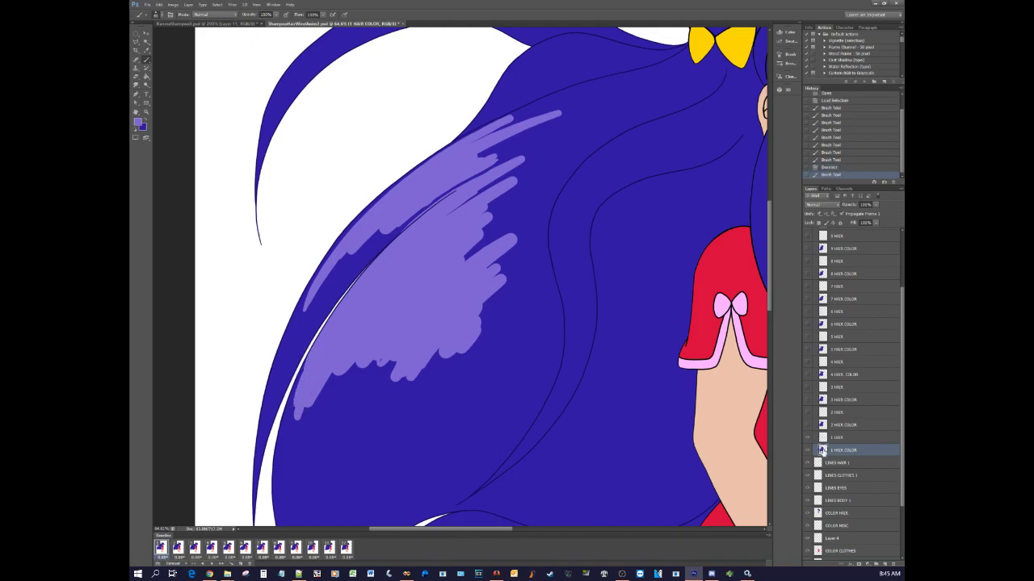
Reload the 1 HAIR COLOR layer's pixels as a selection and paint a light purple highlight on the upper back lock
{"action": "right_click", "coordinate": [822, 449]}
{"action": "left_click", "coordinate": [803, 265]}
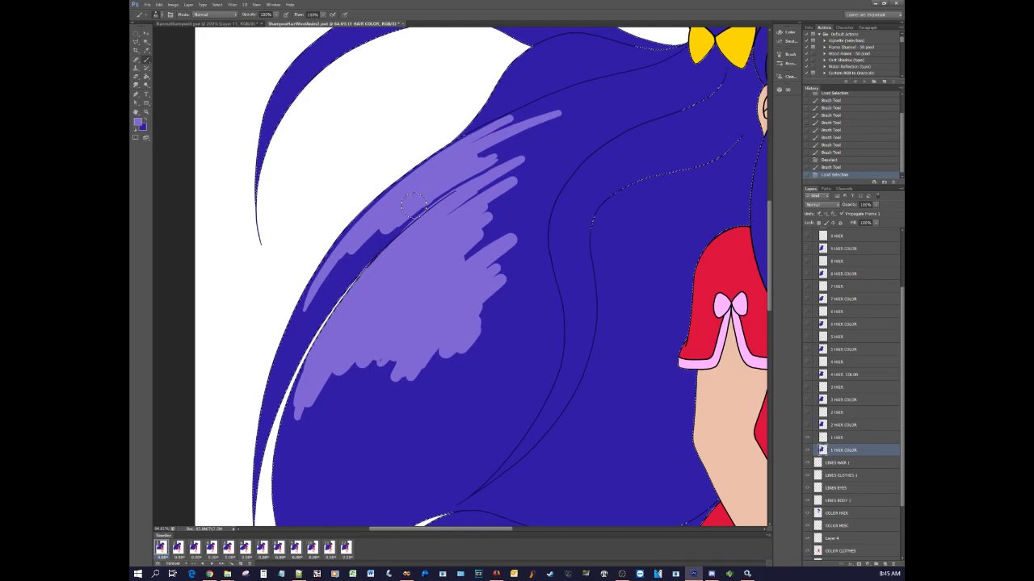
{"action": "scroll", "coordinate": [412, 206], "scroll_direction": "down", "scroll_amount": 5}
{"action": "mouse_move", "coordinate": [418, 233]}
{"action": "left_mouse_down"}
{"action": "mouse_move", "coordinate": [493, 190]}
{"action": "mouse_move", "coordinate": [428, 232]}
{"action": "mouse_move", "coordinate": [485, 200]}
{"action": "mouse_move", "coordinate": [448, 223]}
{"action": "mouse_move", "coordinate": [476, 203]}
{"action": "left_mouse_up"}
{"action": "left_click_drag", "start_coordinate": [381, 454], "coordinate": [368, 364]}
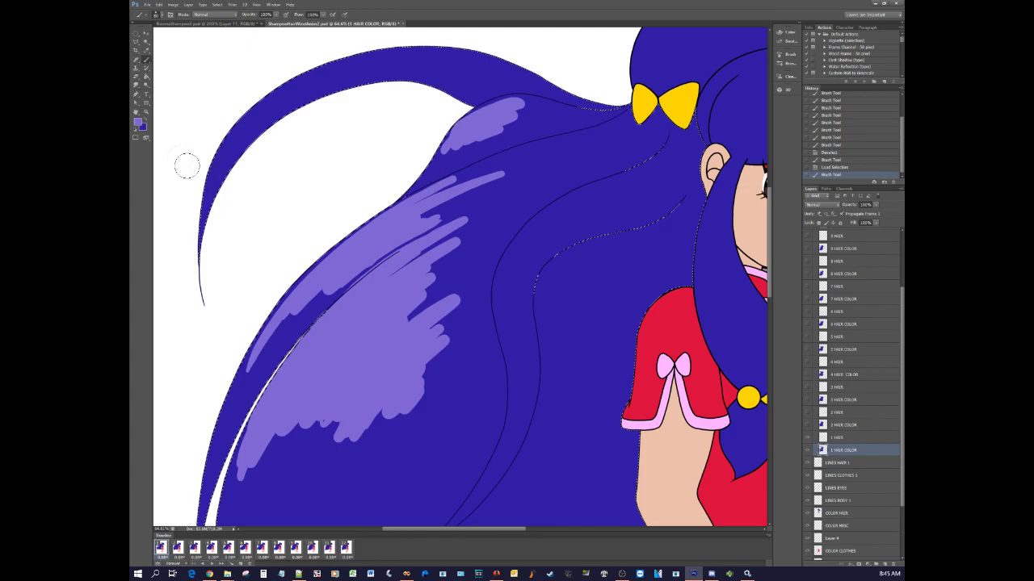
Set up the Smudge tool with a smaller round tip at 100% hardness for shaping the highlights
{"action": "left_click", "coordinate": [138, 85]}
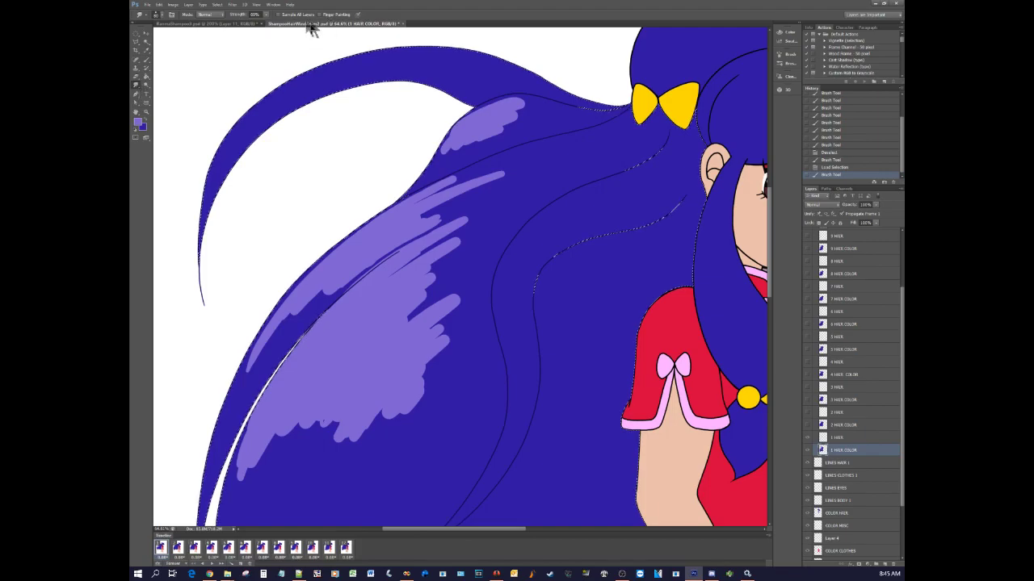
{"action": "left_click", "coordinate": [265, 15]}
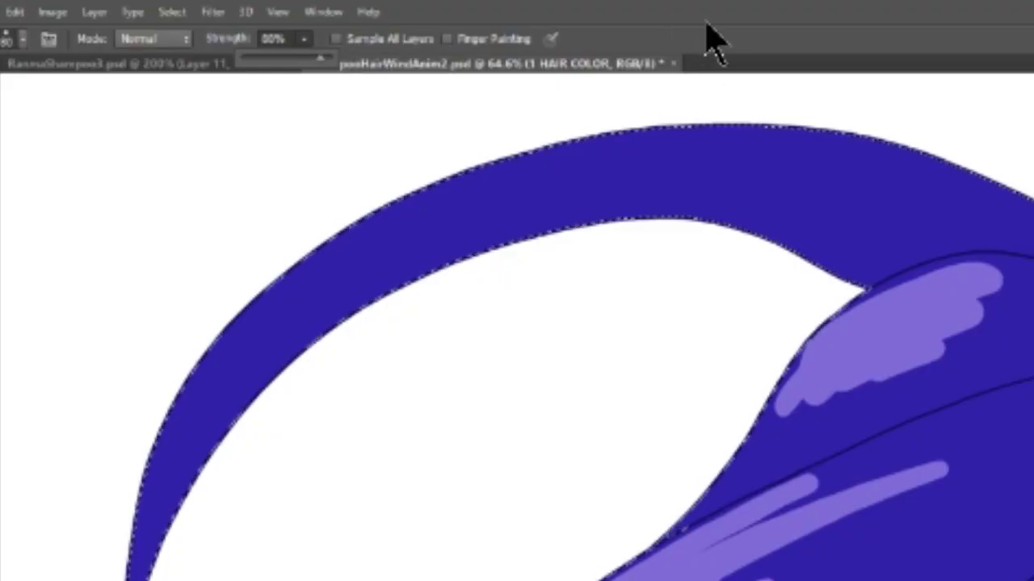
{"action": "left_click", "coordinate": [705, 24]}
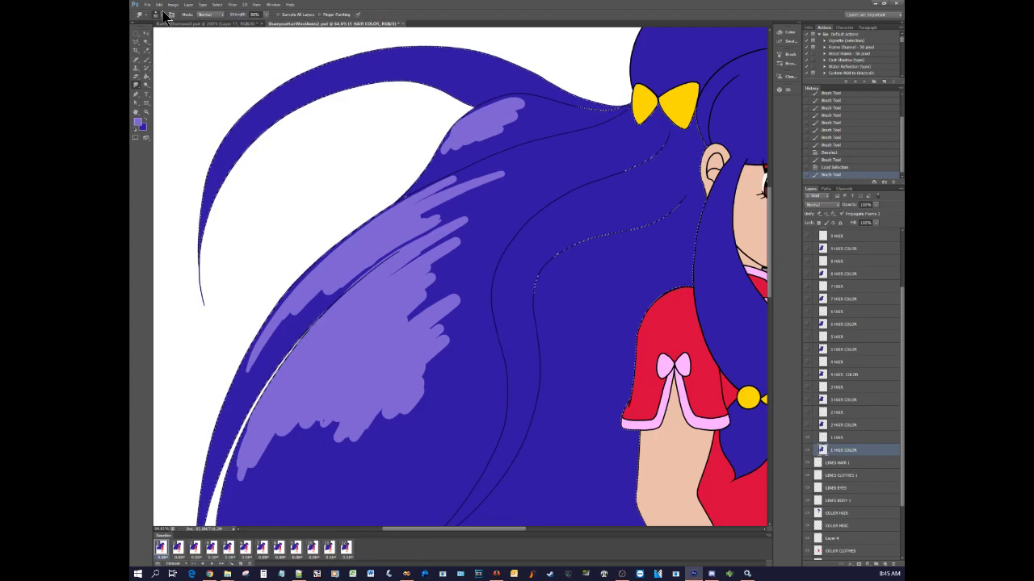
{"action": "left_click", "coordinate": [165, 14]}
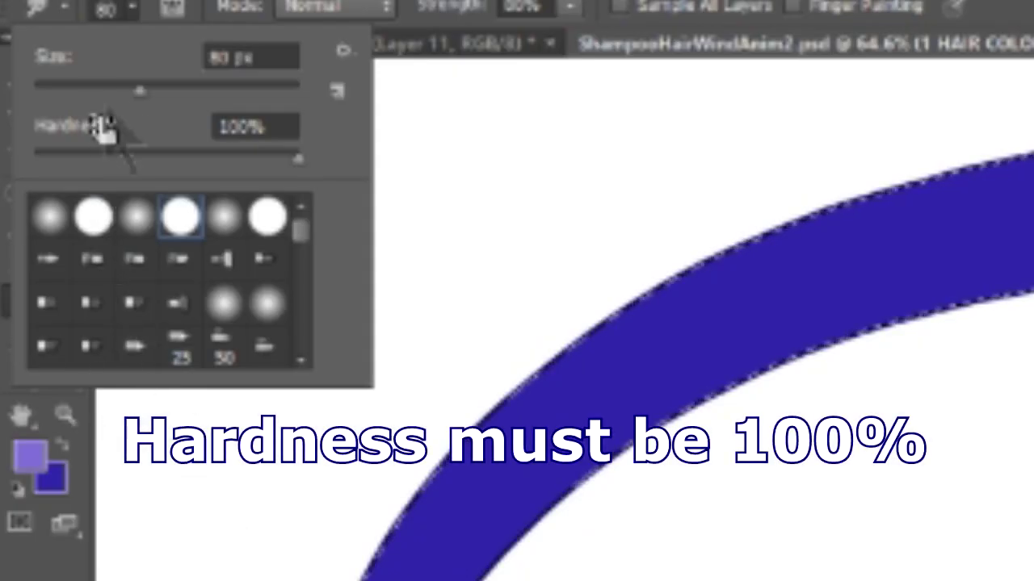
{"action": "left_click", "coordinate": [97, 88]}
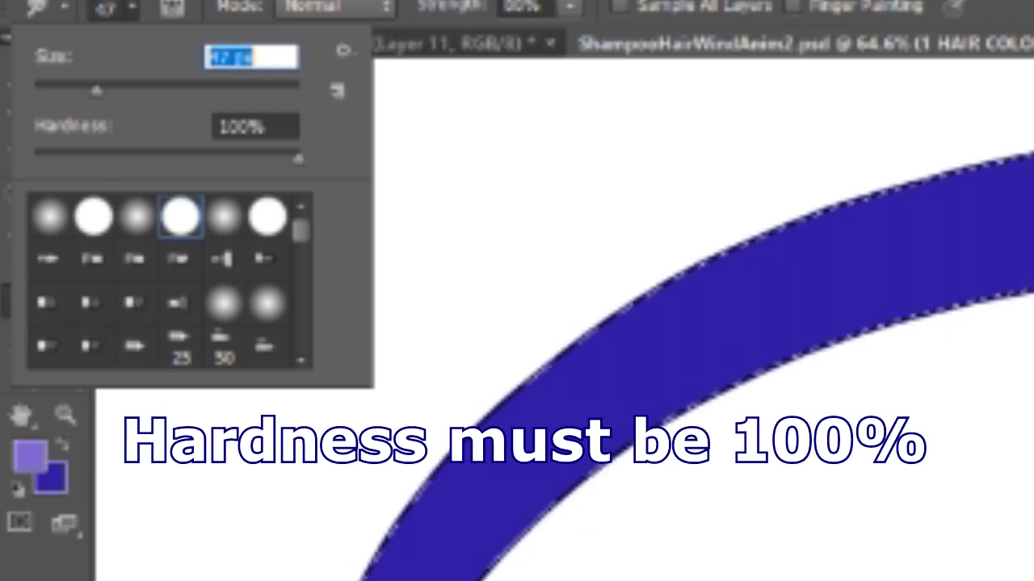
{"action": "left_click_drag", "start_coordinate": [97, 91], "coordinate": [87, 92]}
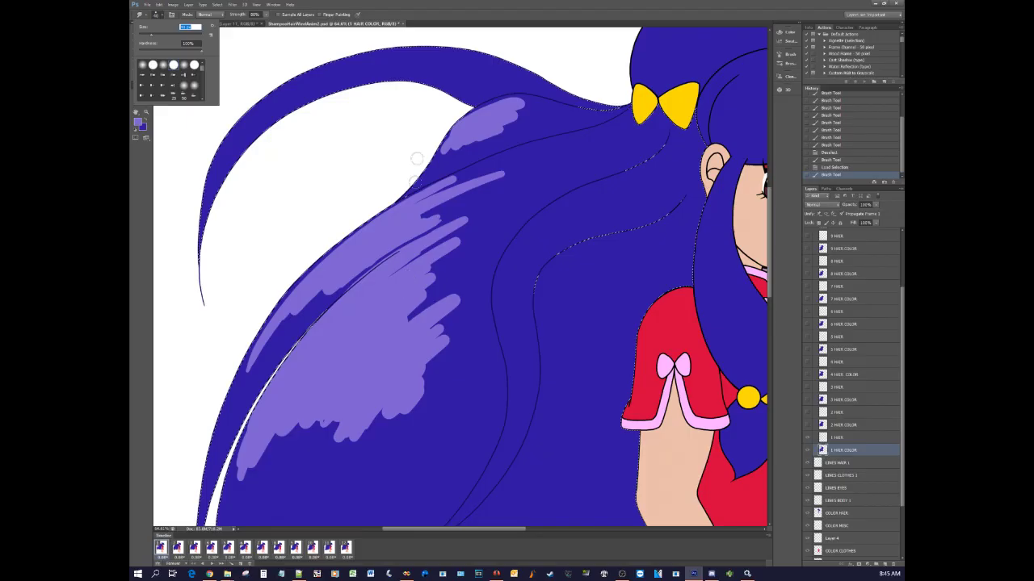
{"action": "left_click", "coordinate": [429, 10]}
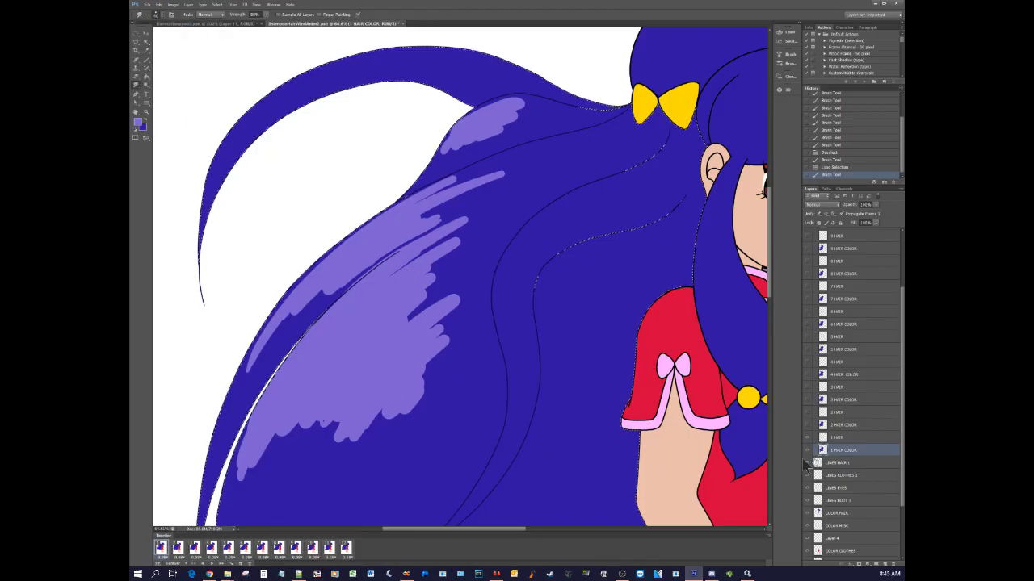